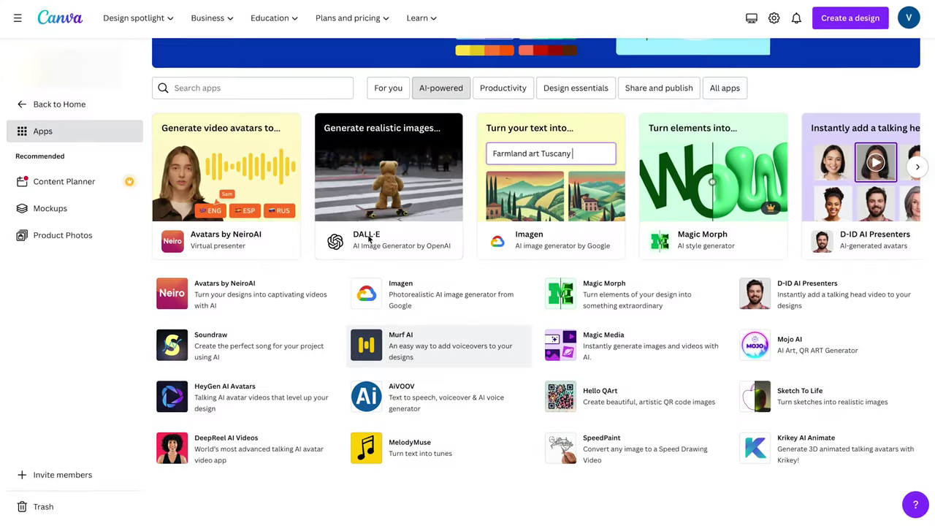
Preview the DALL·E app's example images, then start Magic Eraser on the candle photo.
left_click(398, 216)
left_click(580, 265)
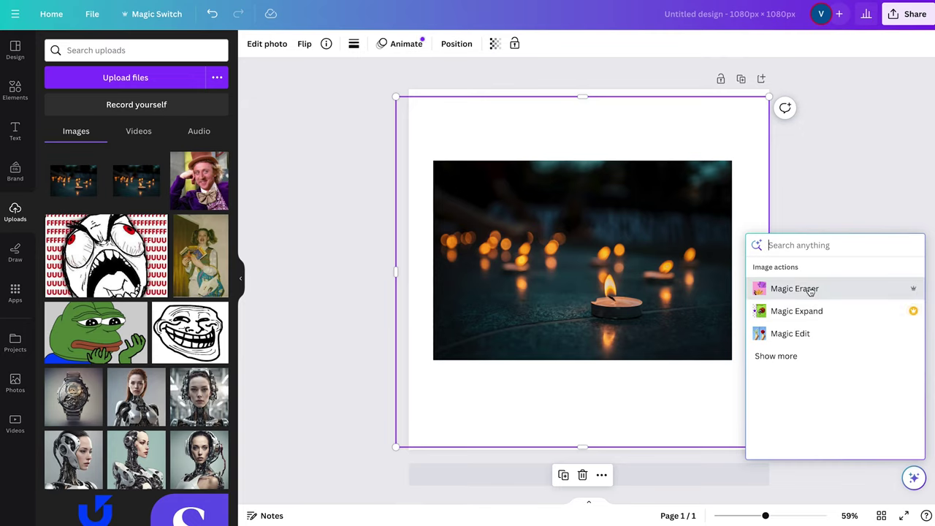
left_click(794, 289)
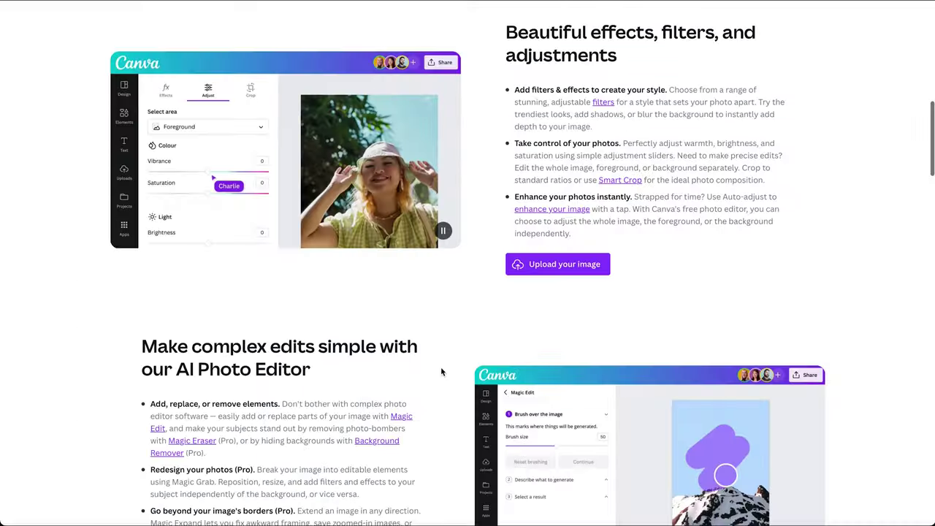
scroll(442, 372, "down", 2)
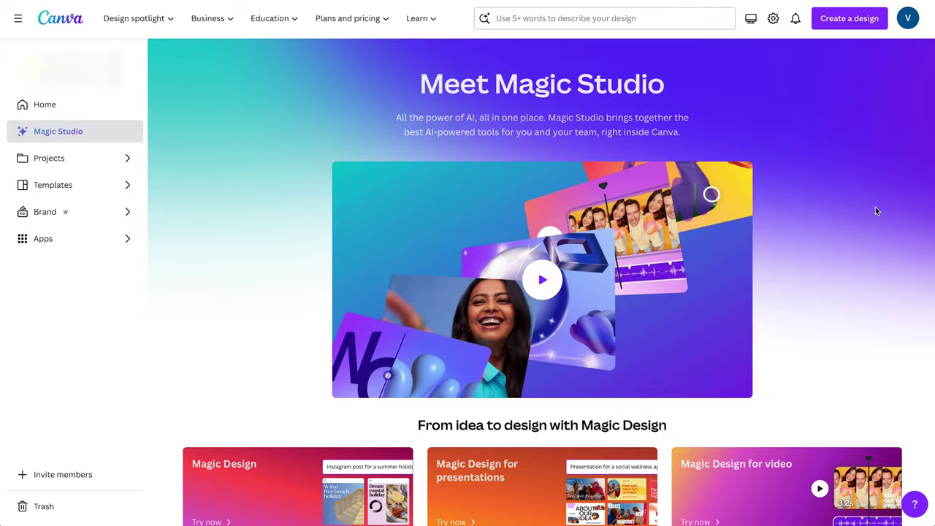
Open the Magic Design for video card and start a Try Magic Media video design.
scroll(875, 207, "down", 4)
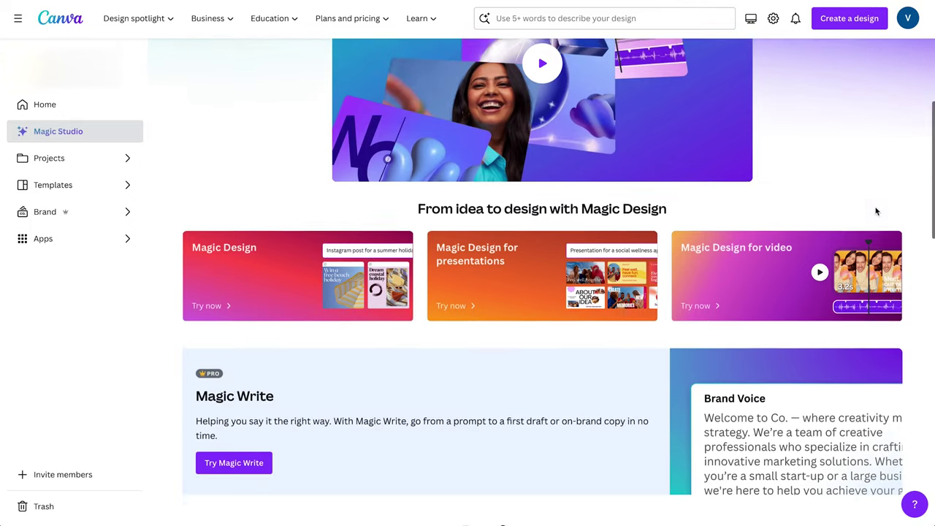
left_click(749, 222)
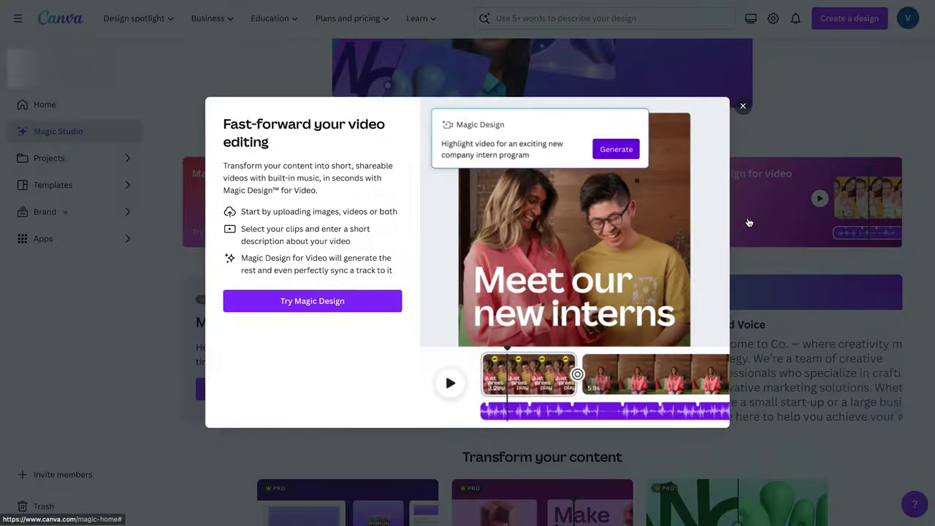
left_click(334, 300)
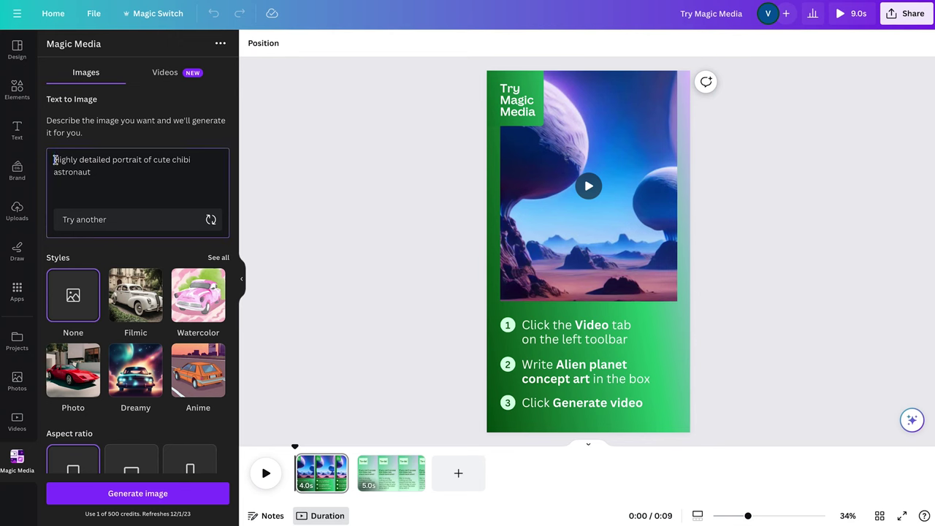
Generate chibi astronaut images, centre one on the page, and generate a lavender soap ad video.
left_click(157, 495)
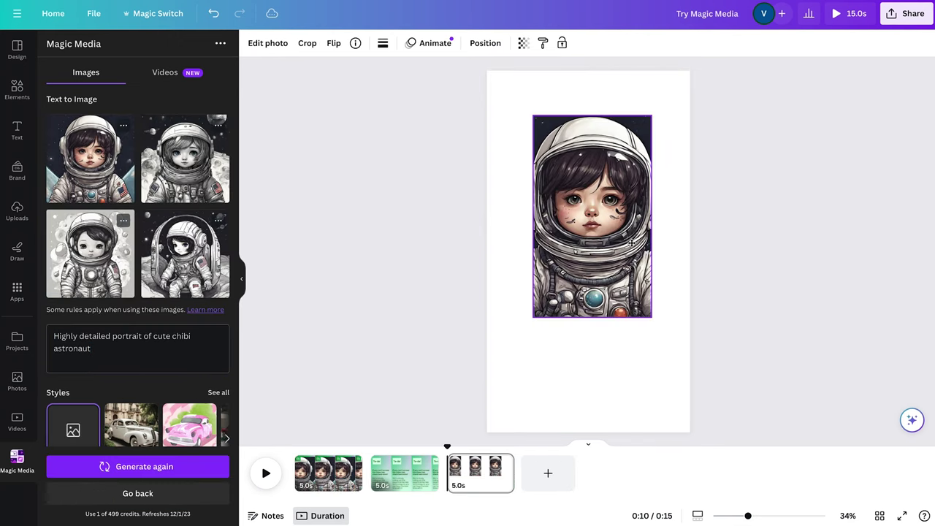
left_click_drag(631, 243, 629, 242)
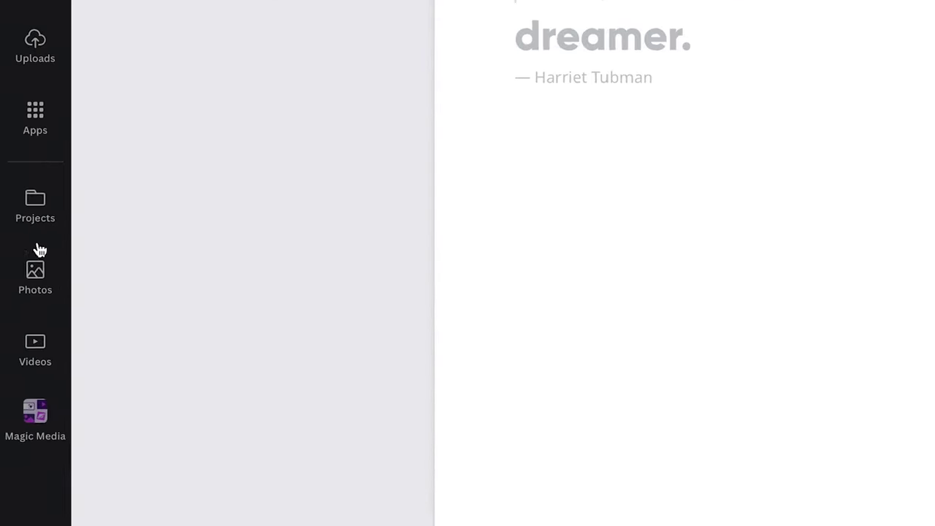
left_click(39, 422)
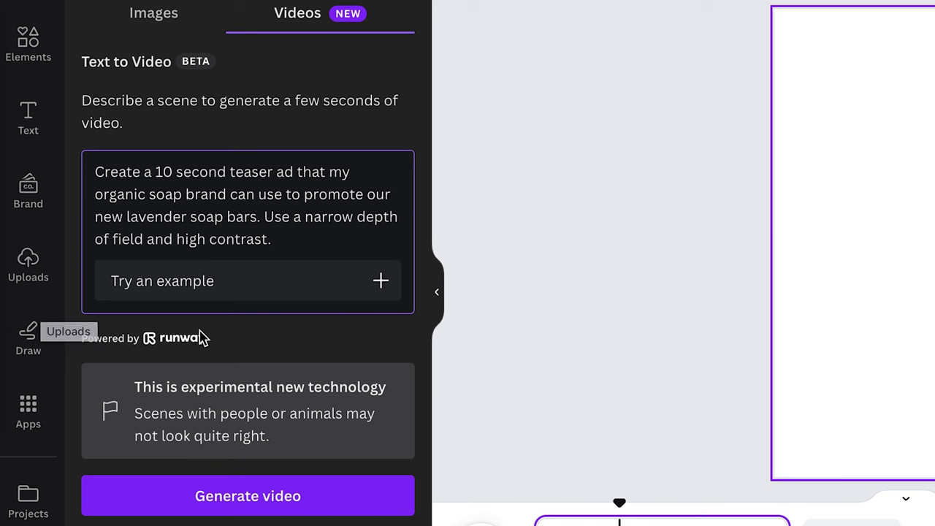
left_click(249, 497)
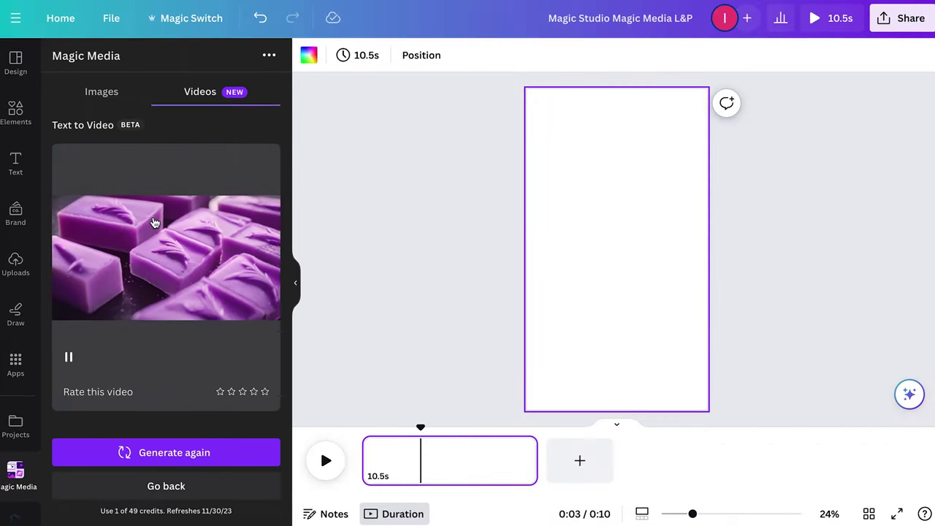
Place the lavender soap video on the page, adjust its crop, and generate a person-holding-soap version.
left_click(134, 300)
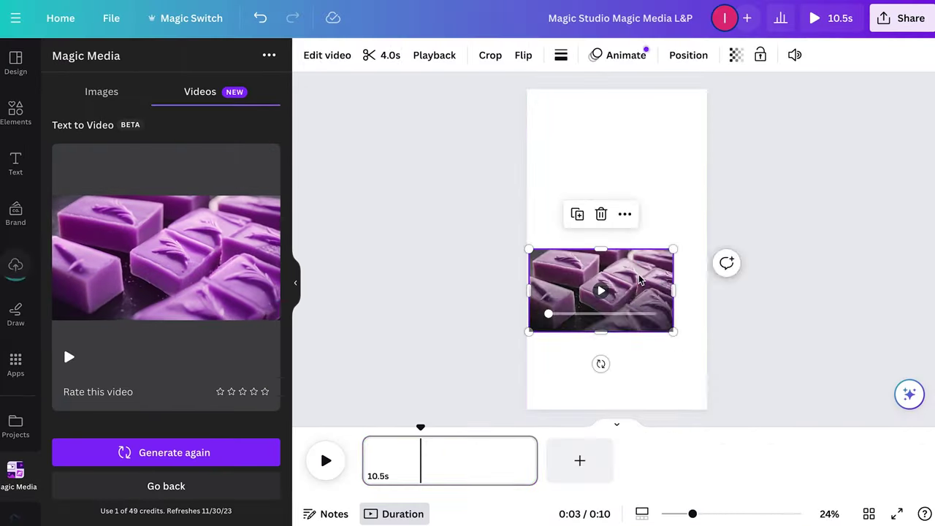
double_click(643, 298)
left_click(842, 307)
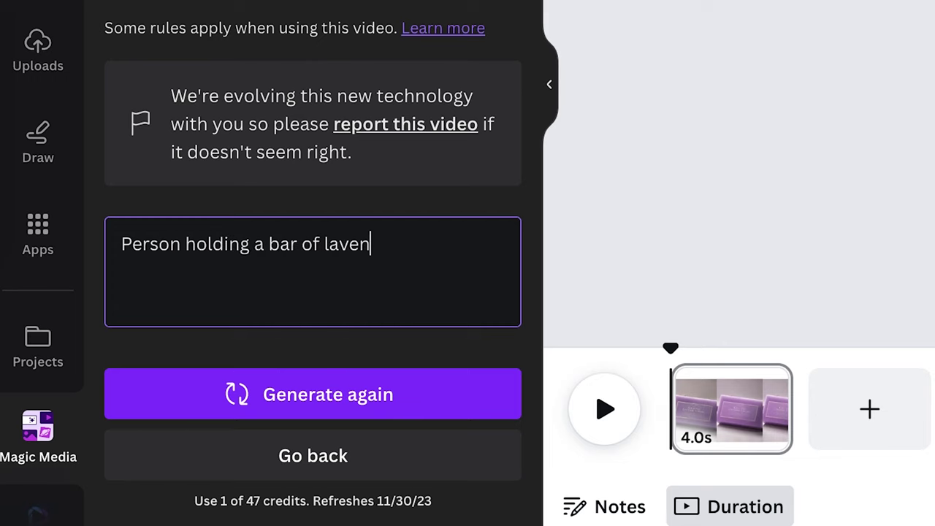
left_click(457, 395)
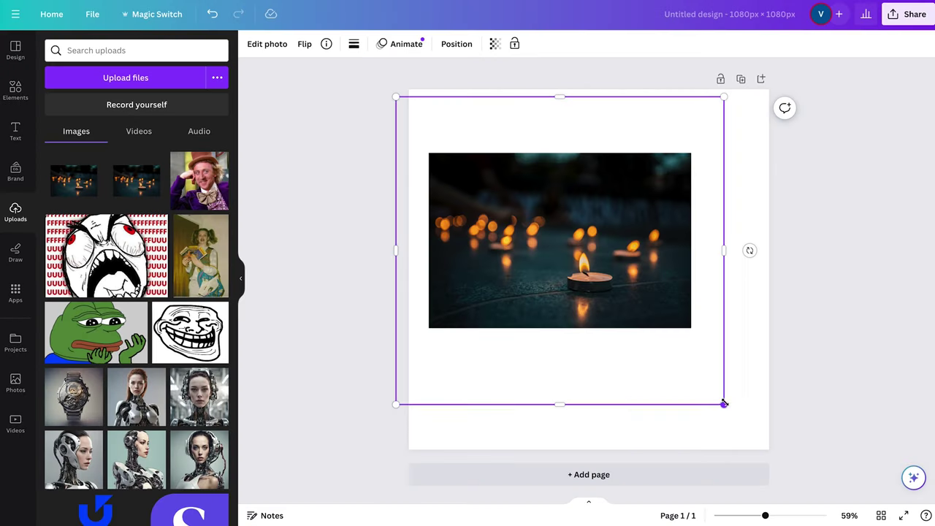
Enlarge the candle photo and brush out the lit candle with Magic Eraser.
left_click_drag(724, 403, 768, 446)
left_click(913, 477)
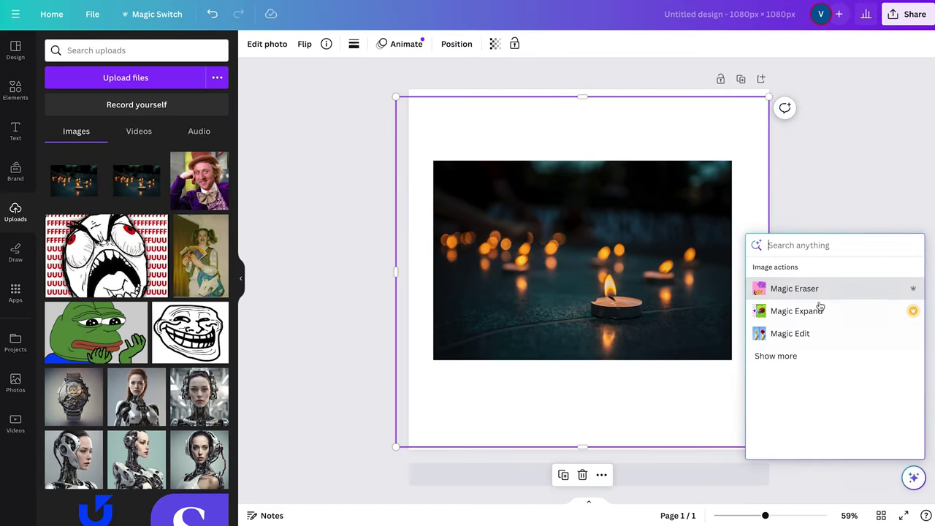
left_click(810, 290)
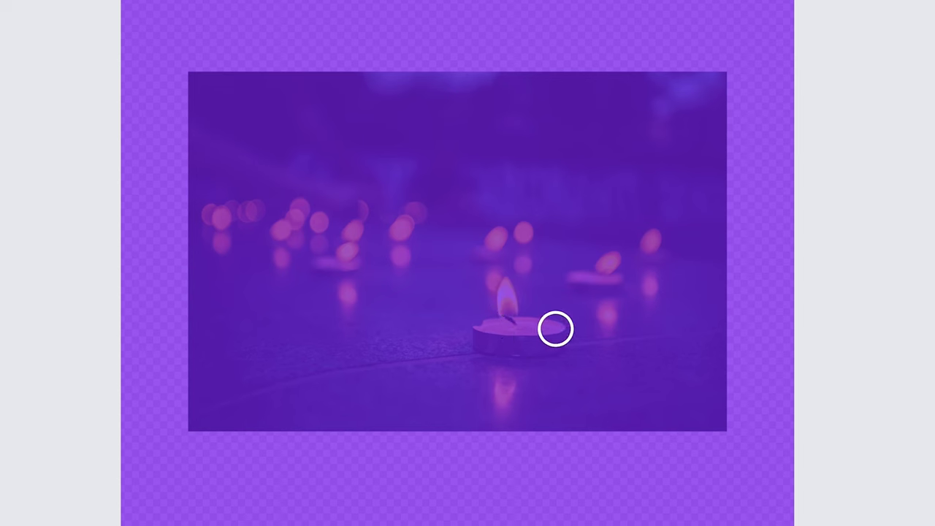
left_click(516, 335)
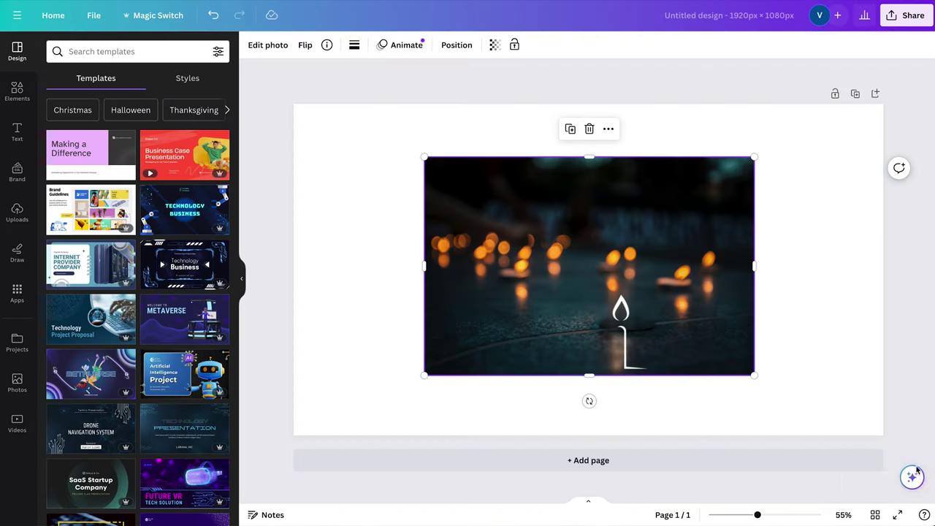
left_click(912, 476)
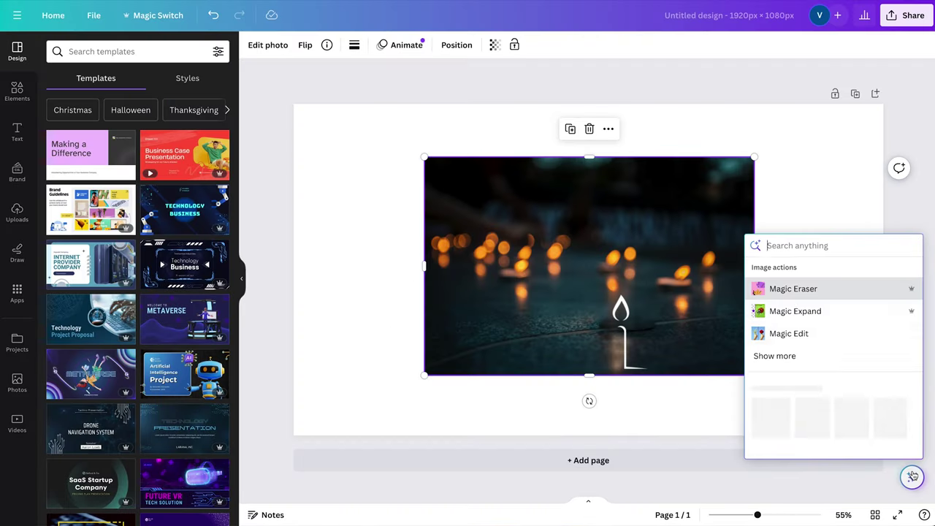
Run Freeform Magic Expand so the candle photo fills the 1920×1080 page.
left_click(796, 311)
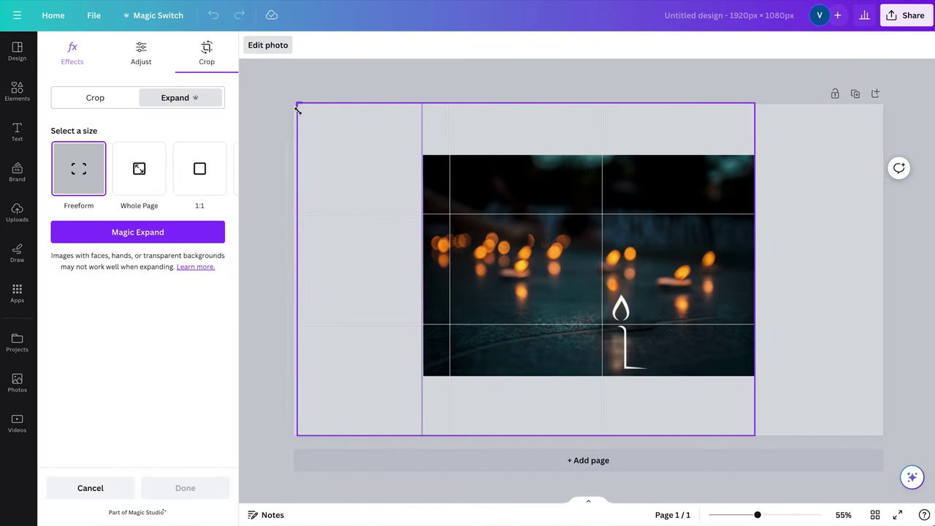
left_click(222, 235)
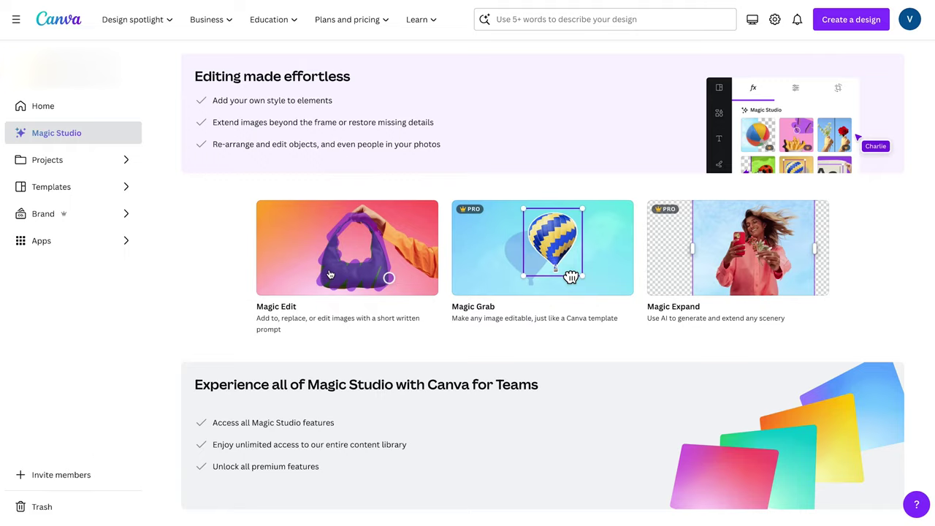
Use Magic Edit to replace the held apple with 'soap', choosing the third result.
left_click(329, 274)
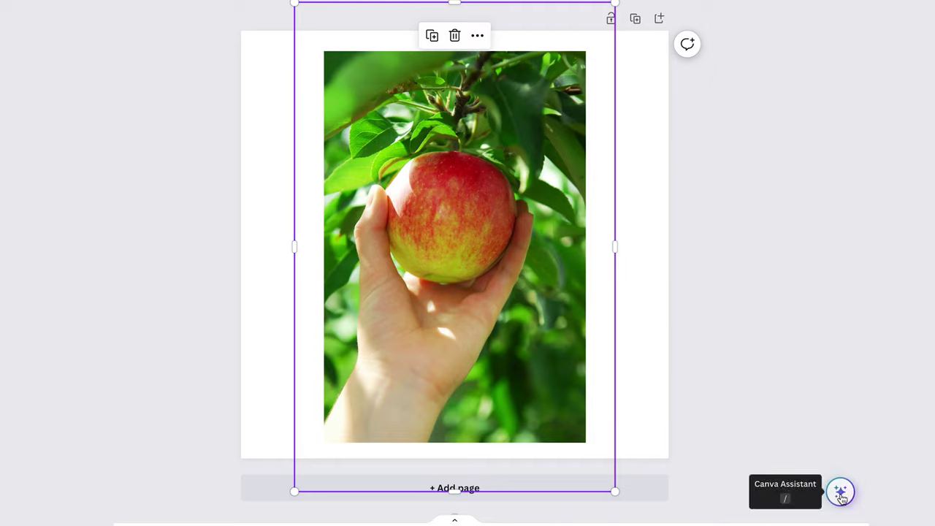
left_click(839, 492)
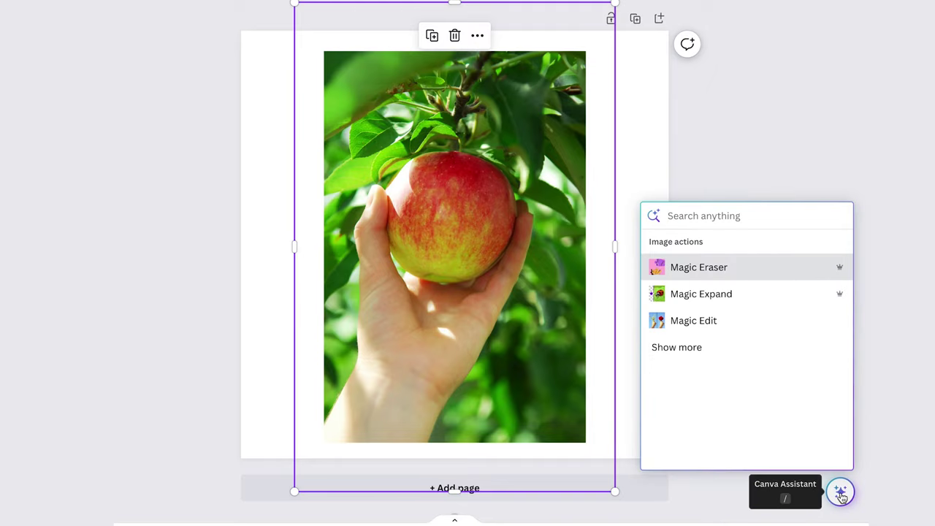
left_click(712, 322)
left_click_drag(606, 300, 549, 295)
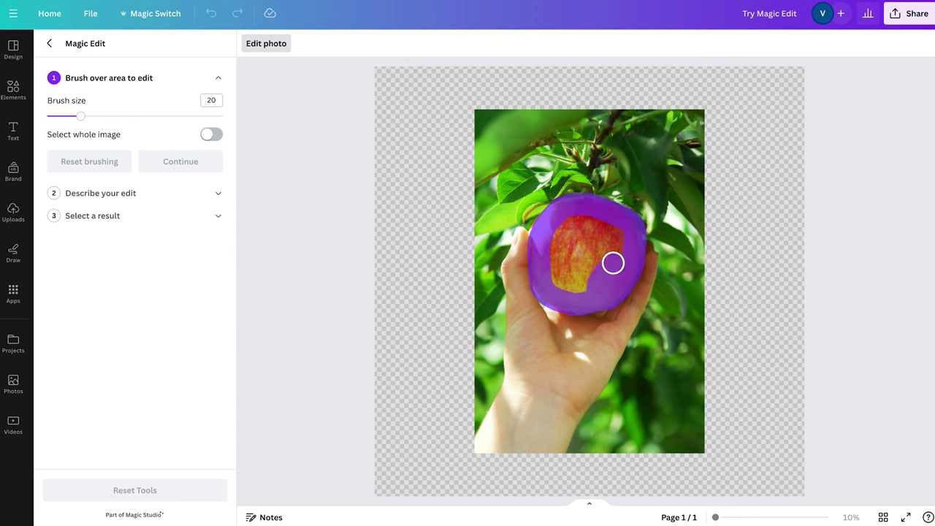
left_click(180, 161)
type("soap")
left_click(155, 324)
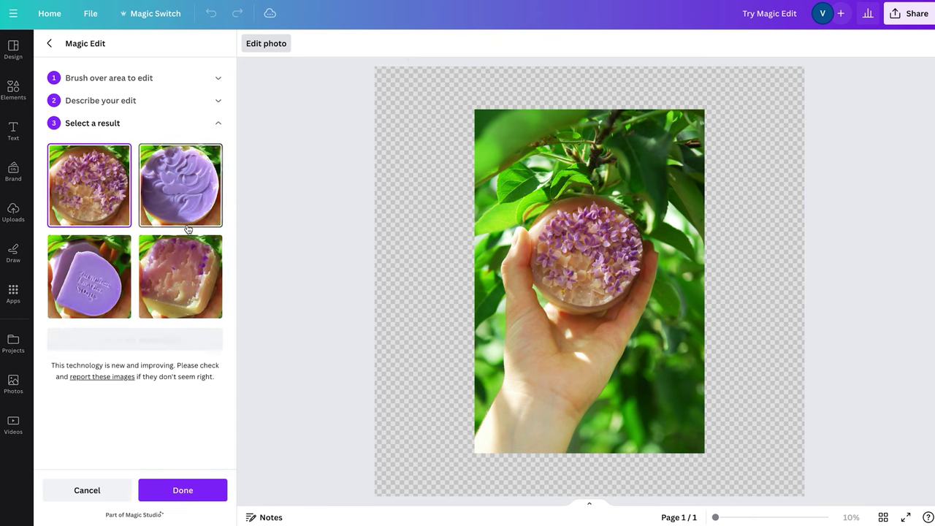
left_click(91, 282)
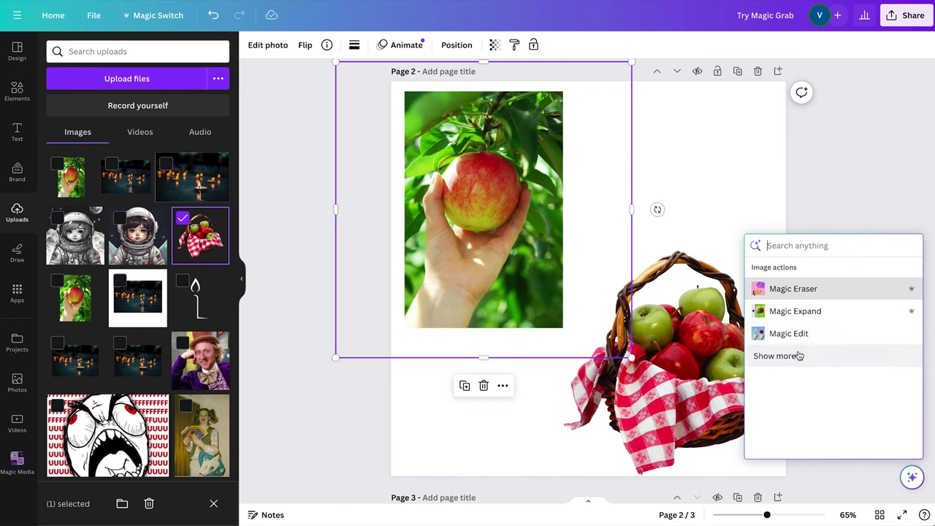
Magic Grab the apple out of the photo into the picnic basket and deselect it.
left_click(806, 378)
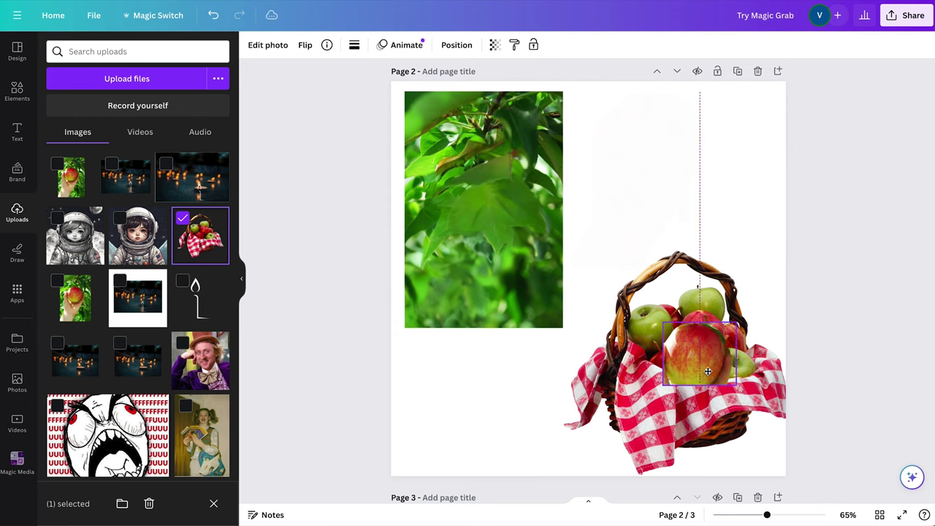
left_click(752, 164)
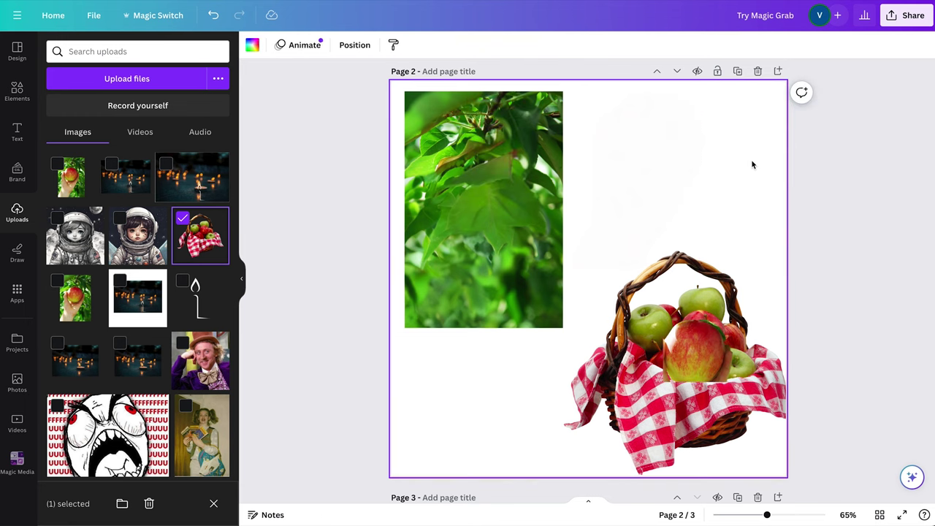
left_click(883, 253)
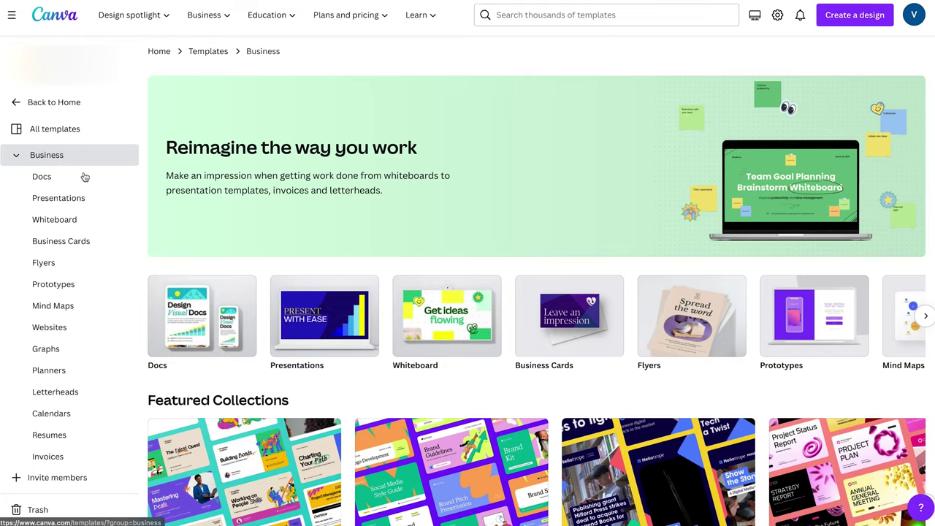
Search presentation templates for 'ad campaign', browse results, then type a subscribe-to-channel presentation prompt.
left_click(294, 335)
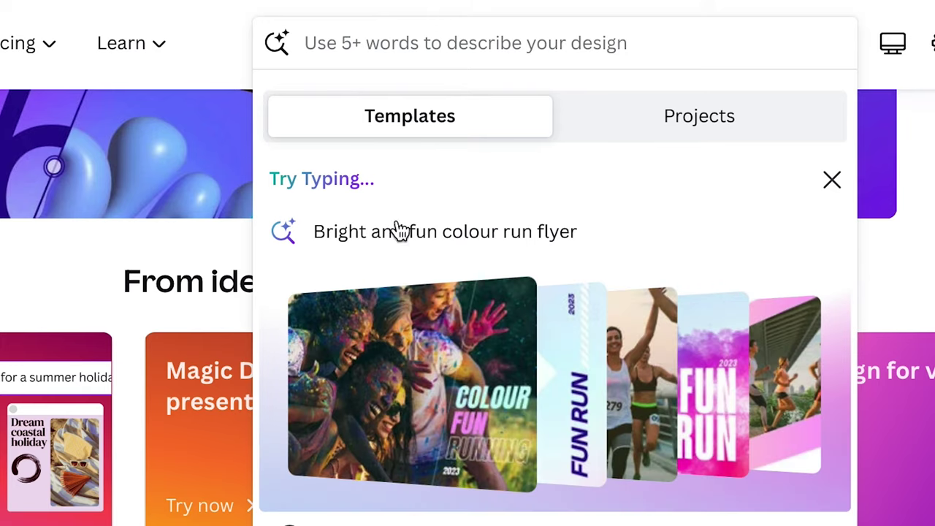
type("ad cam")
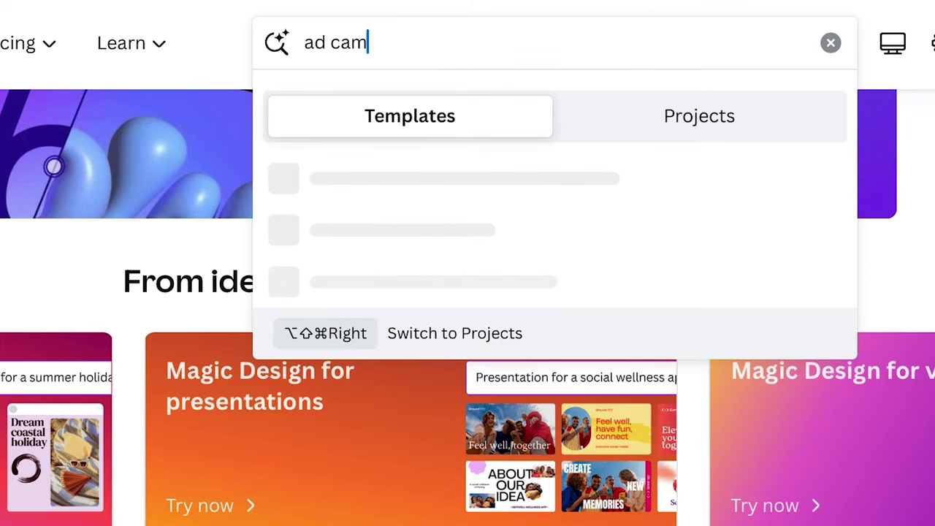
type("paign")
key("Return")
scroll(605, 307, "down", 5)
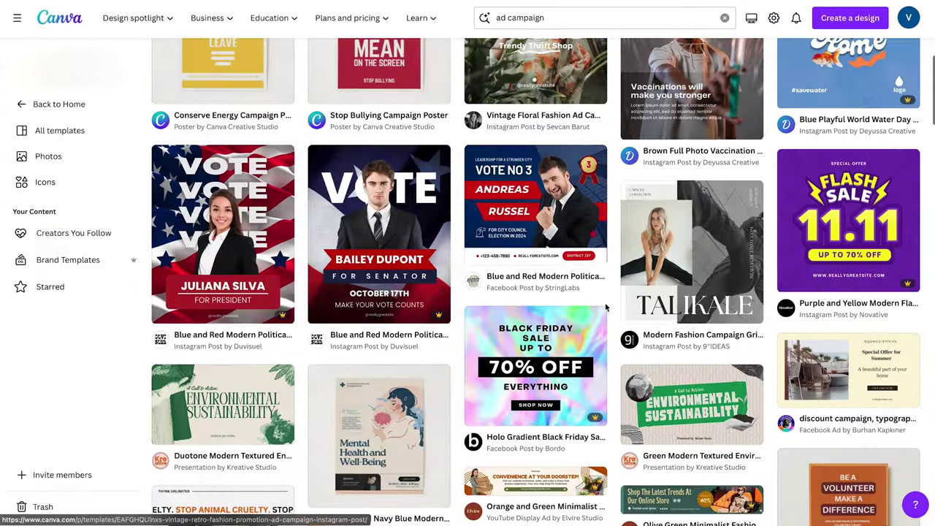
scroll(604, 307, "down", 10)
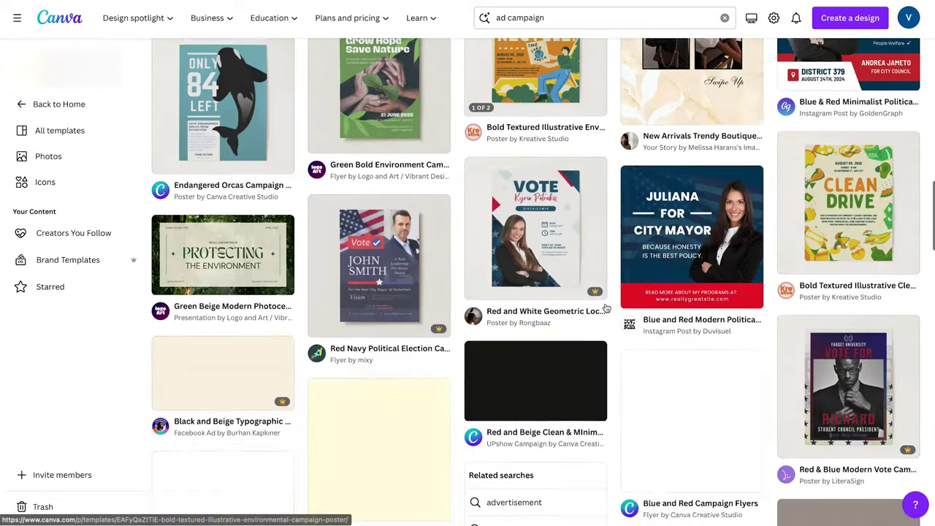
scroll(606, 304, "down", 8)
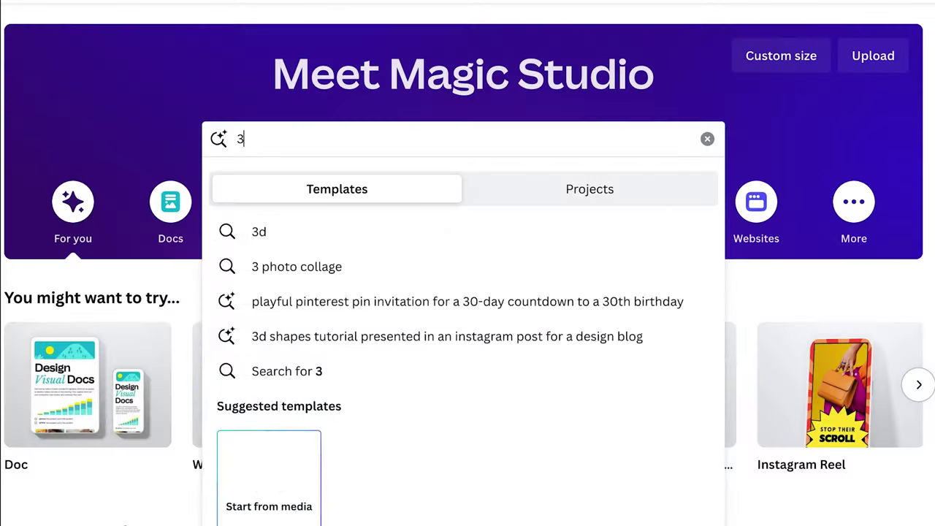
type("page presentation on w")
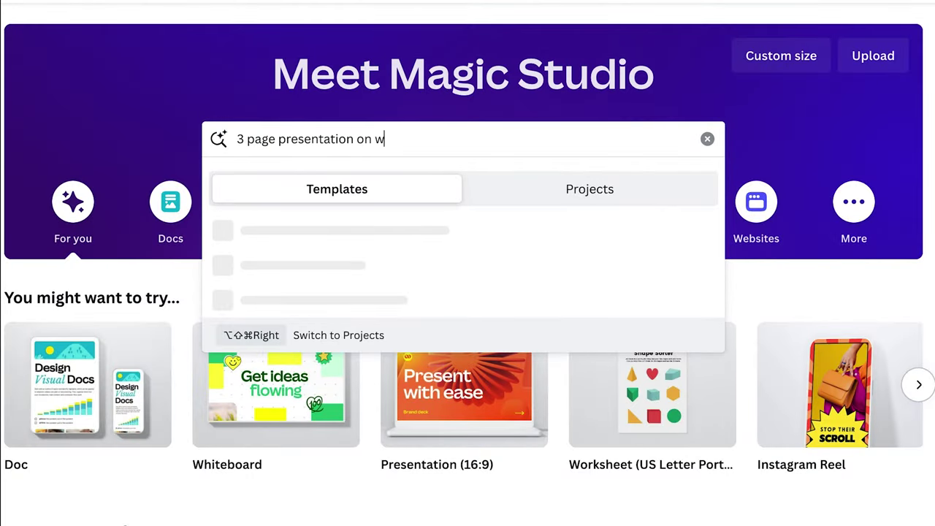
type("hy you should subscribe ")
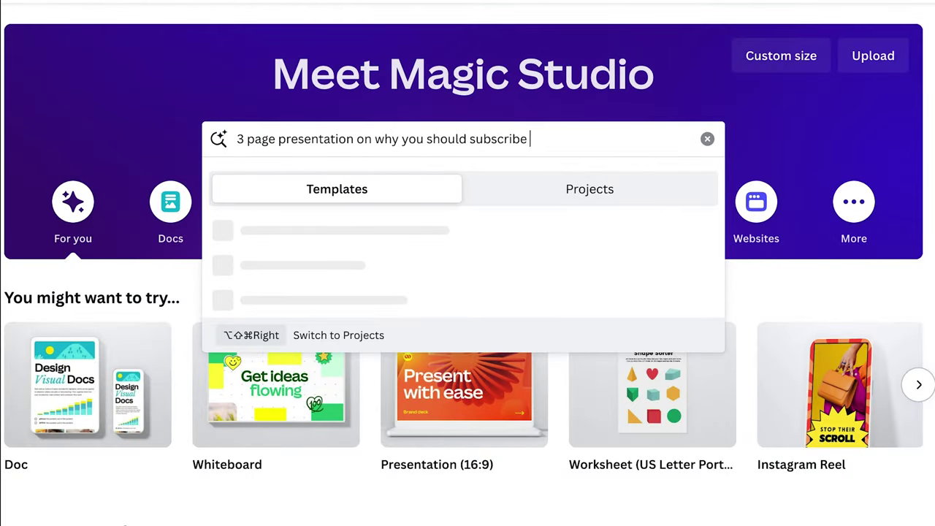
type("to our ai marketing yo")
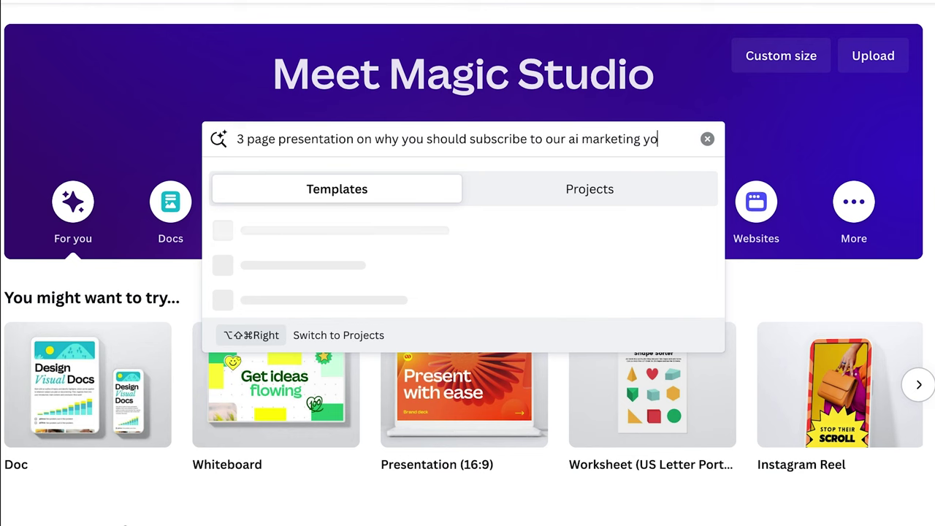
type("utube channel")
Submit the AI marketing YouTube channel presentation prompt and open a generated five-page design.
key("Return")
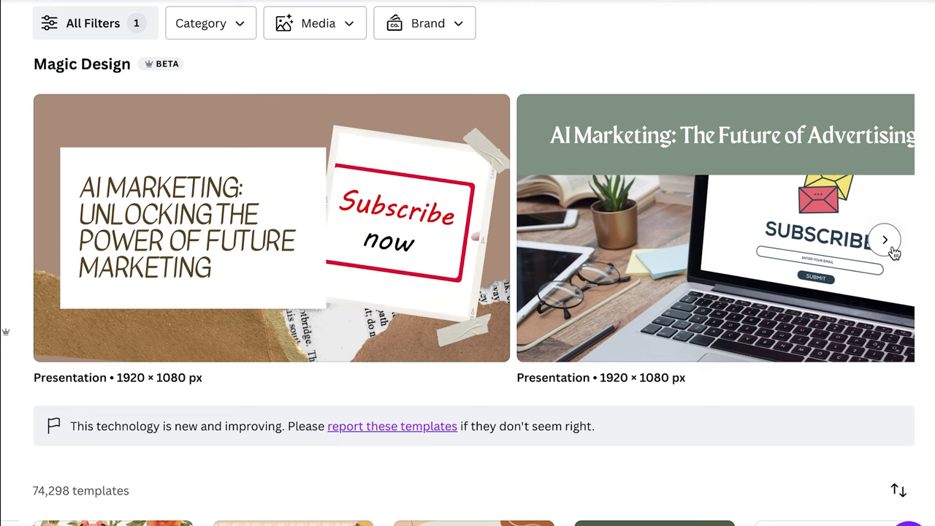
scroll(893, 251, "down", 5)
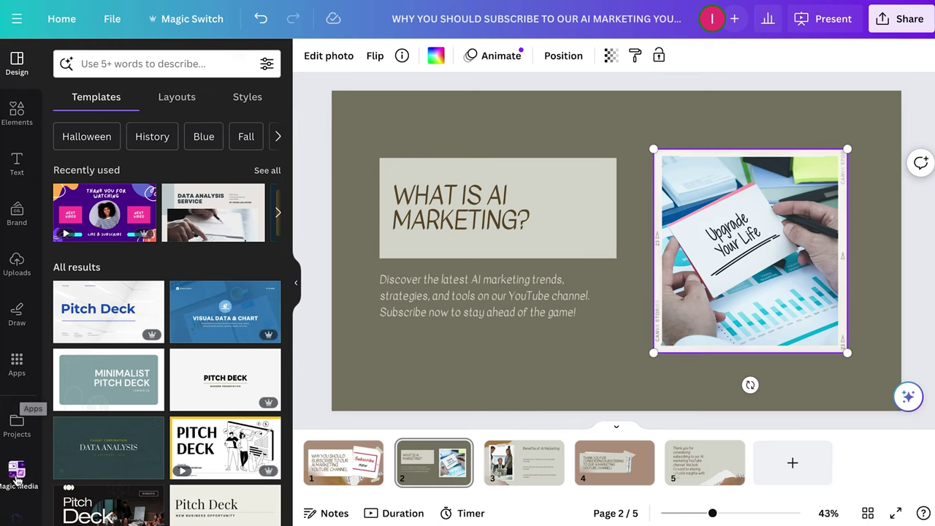
Generate Dreamy-style images for 'AI marketing youtube channel' and swap page 2's photo for the second result.
left_click(17, 471)
type("AI marketing youtube channel")
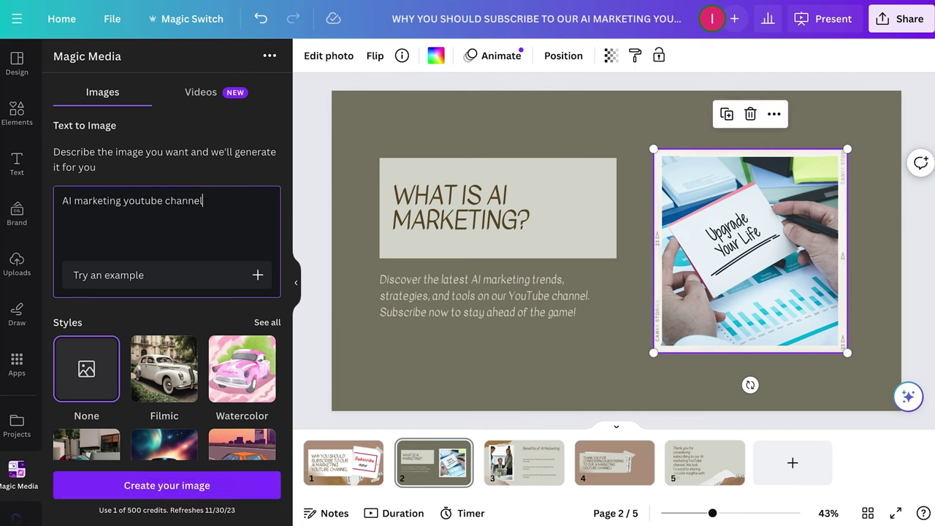
scroll(167, 292, "down", 3)
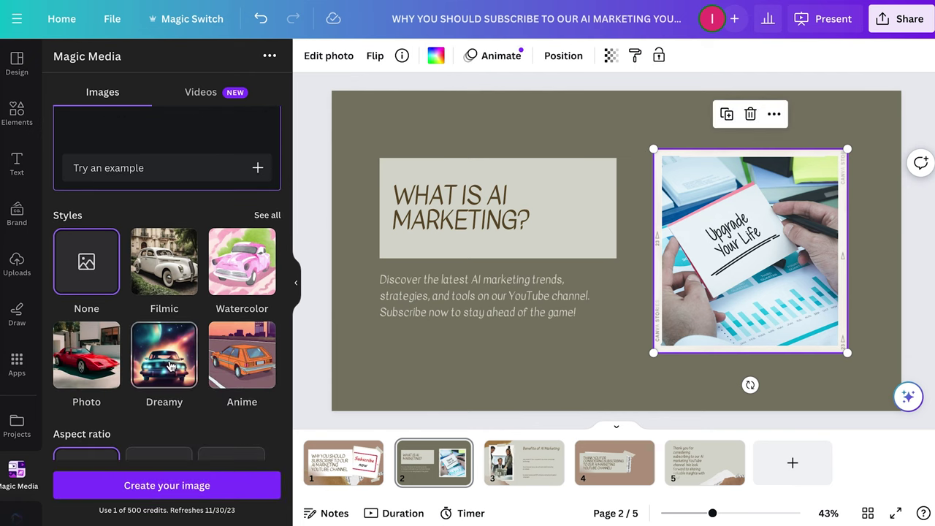
scroll(219, 451, "down", 2)
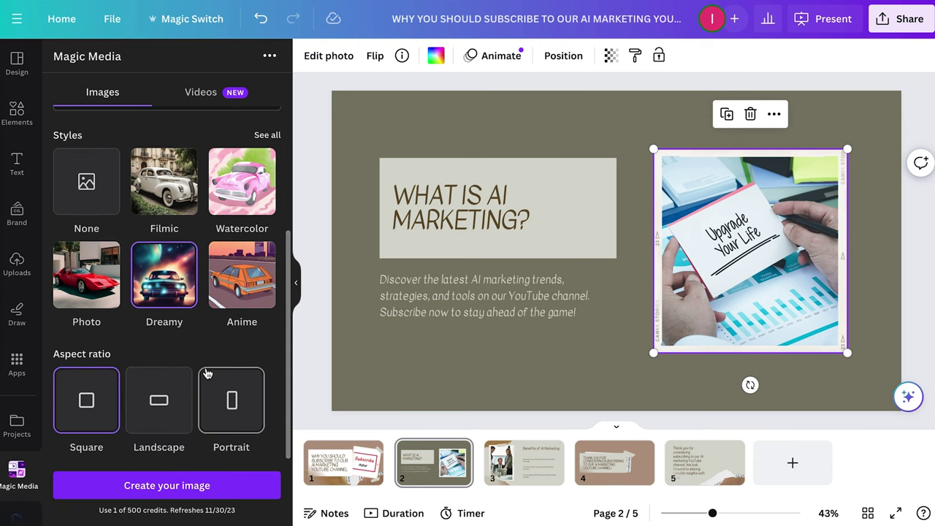
left_click(206, 486)
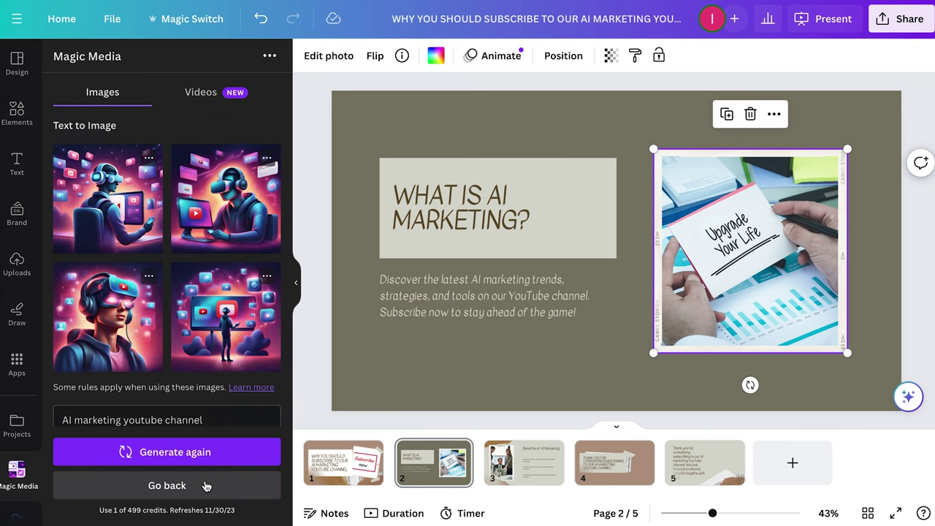
left_click_drag(246, 241, 745, 228)
left_click(887, 261)
Retitle the heading to 'REASONS TO SUBSCRIBE TO OUR C…' and delete the subtitle text.
left_click(533, 214)
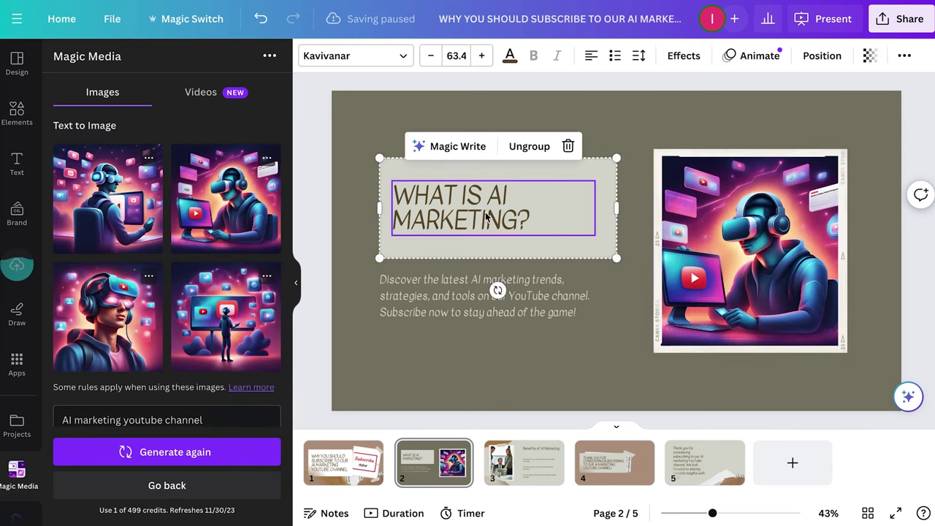
type("REASON")
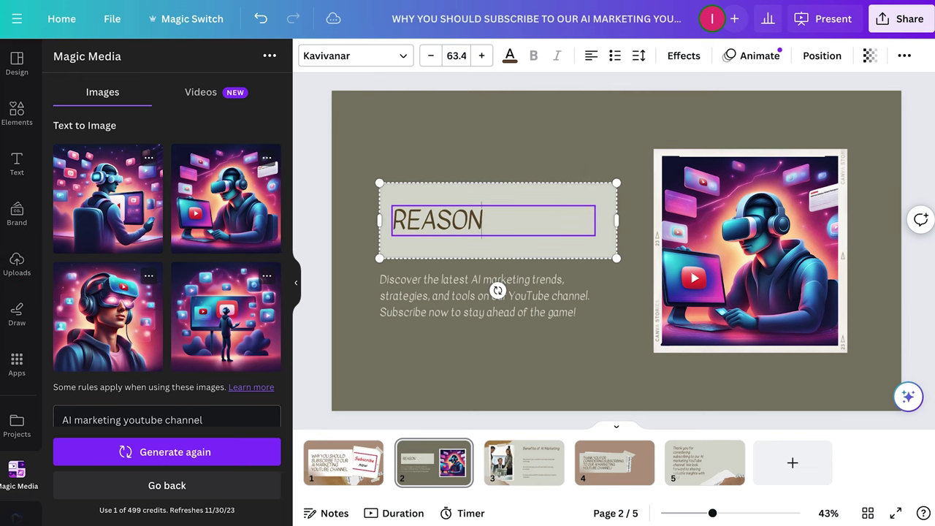
type("S TO SUBSCRIBE TO OUR CHANNEL")
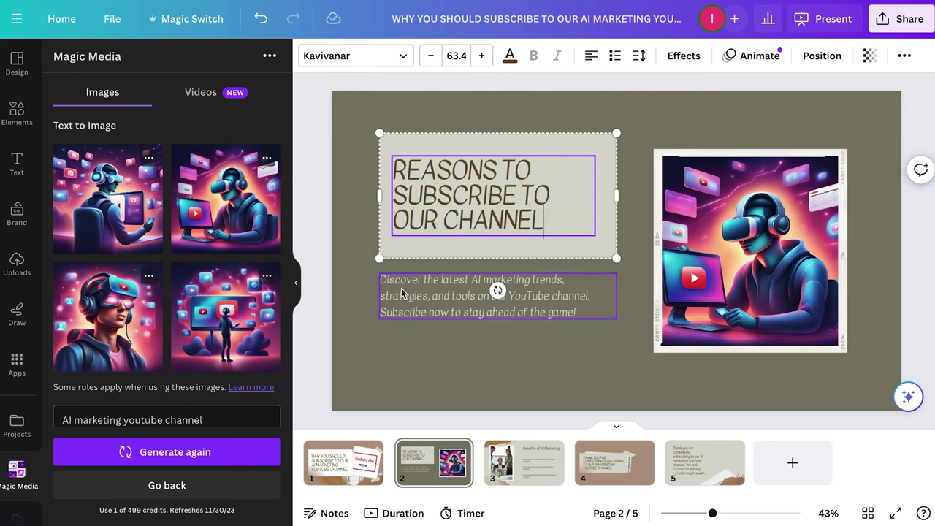
left_click(401, 292)
left_click(588, 315)
left_click_drag(588, 314, 383, 278)
key("BackSpace")
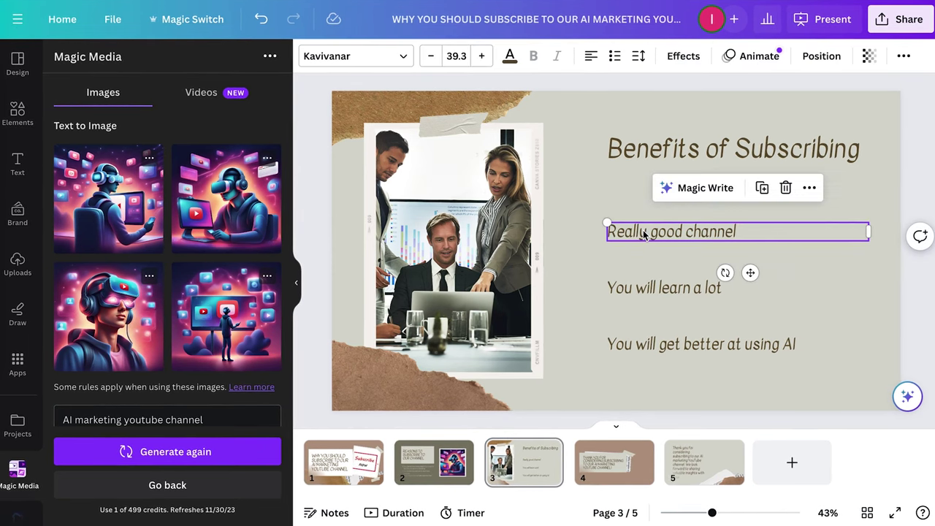
Rewrite the first benefit whimsically with Magic Write's Sprinkle fairy dust.
left_click(690, 189)
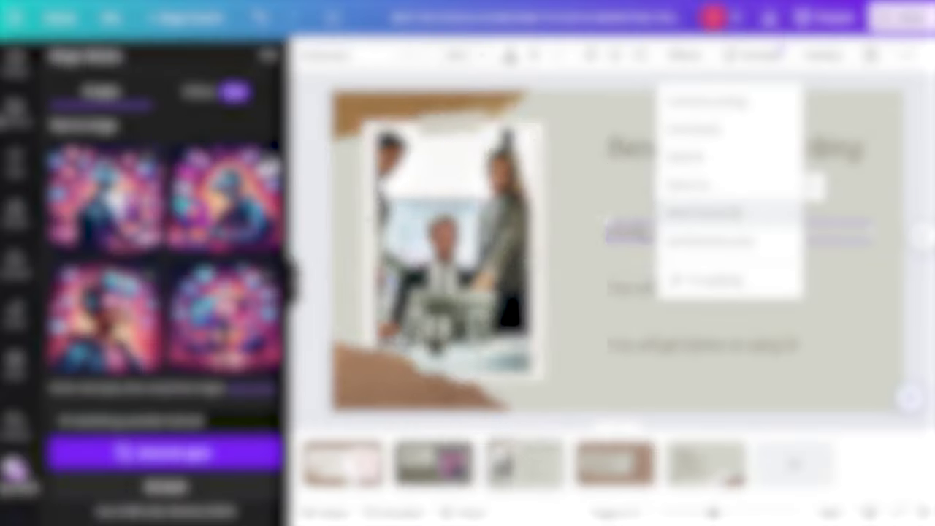
left_click(705, 241)
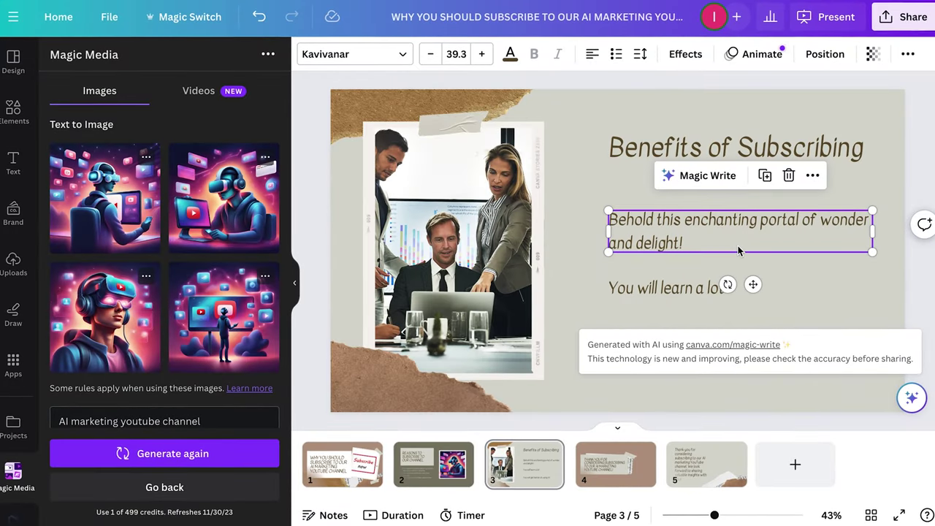
left_click(782, 271)
Make 'You will learn a lot' more formal with Magic Write.
left_click(668, 293)
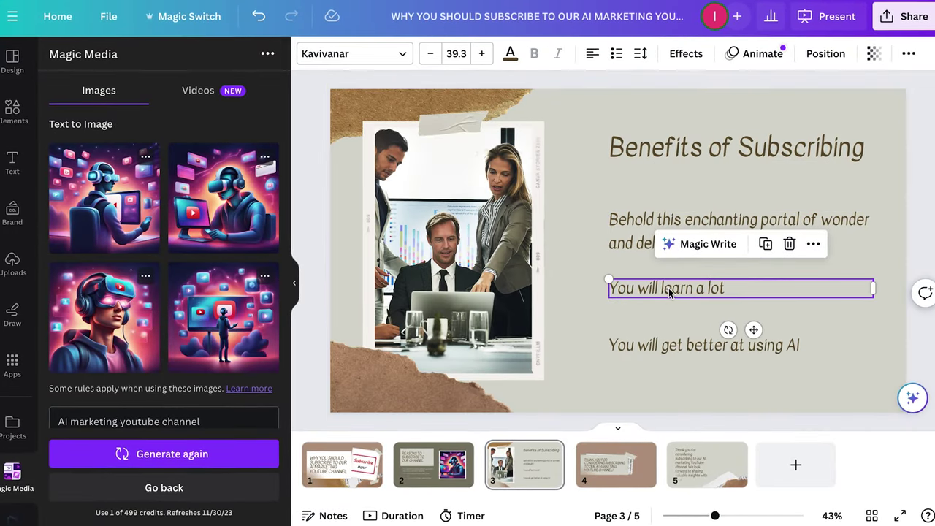
left_click(706, 246)
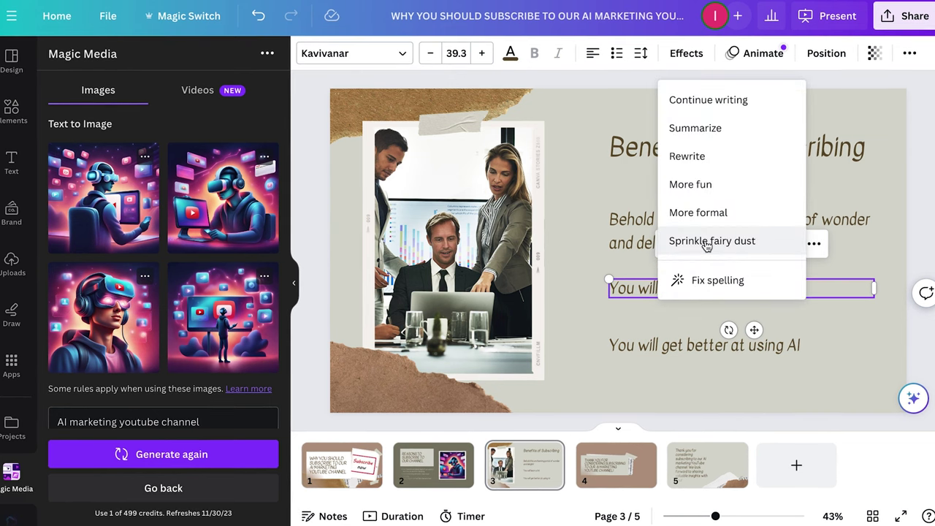
left_click(714, 216)
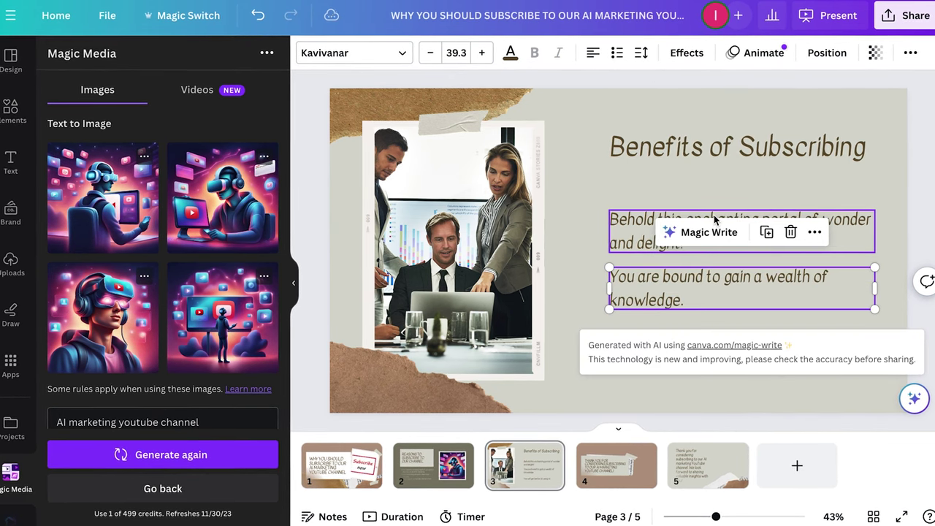
left_click(913, 224)
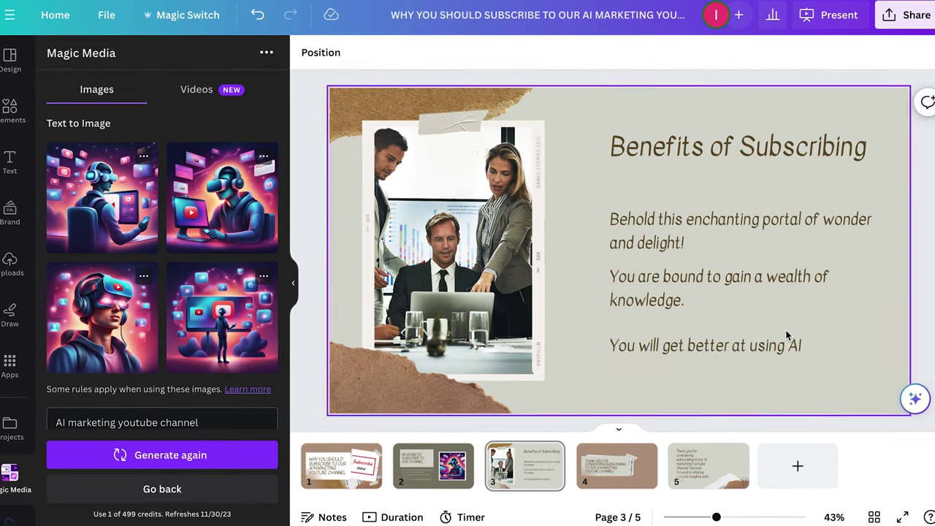
left_click(787, 348)
Bring up Magic Write's rewrite options for 'You will get better at using AI'.
left_click(710, 302)
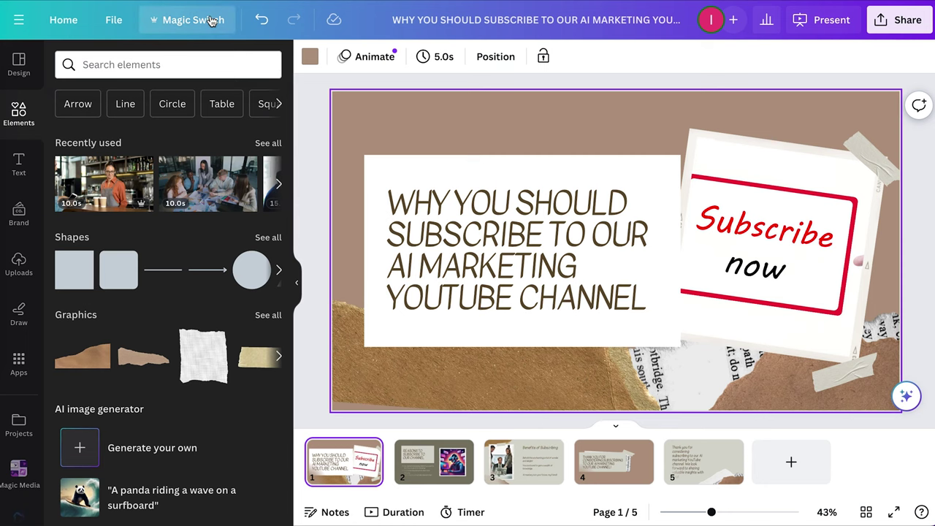
Translate the whole presentation into French with Magic Switch.
left_click(210, 21)
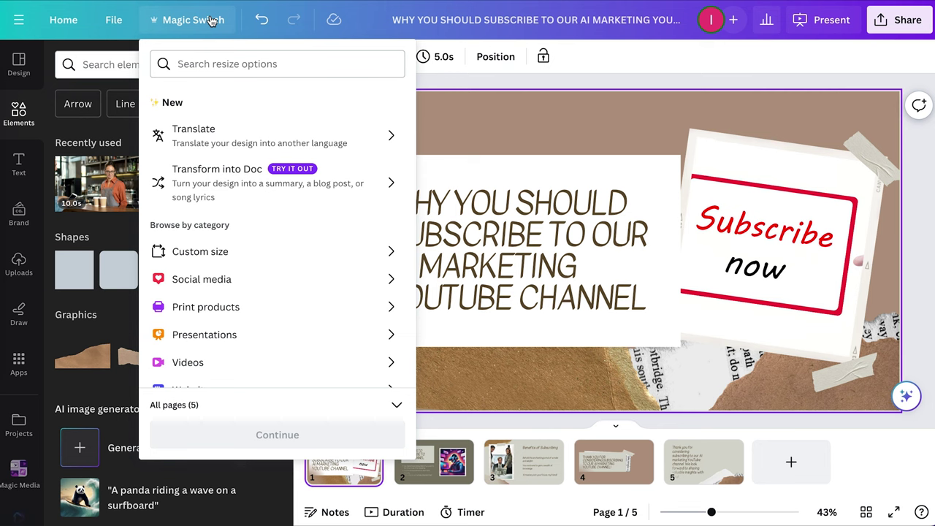
left_click(293, 136)
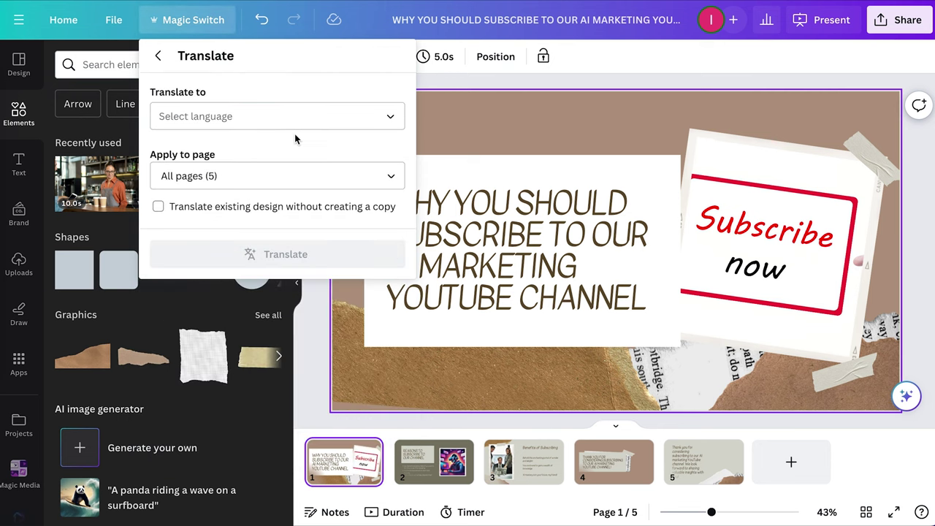
left_click(292, 122)
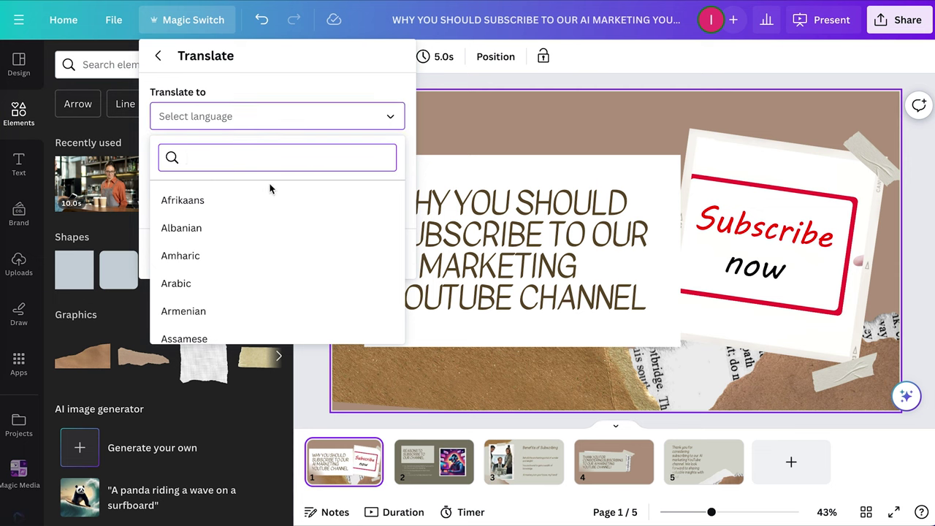
type("fr")
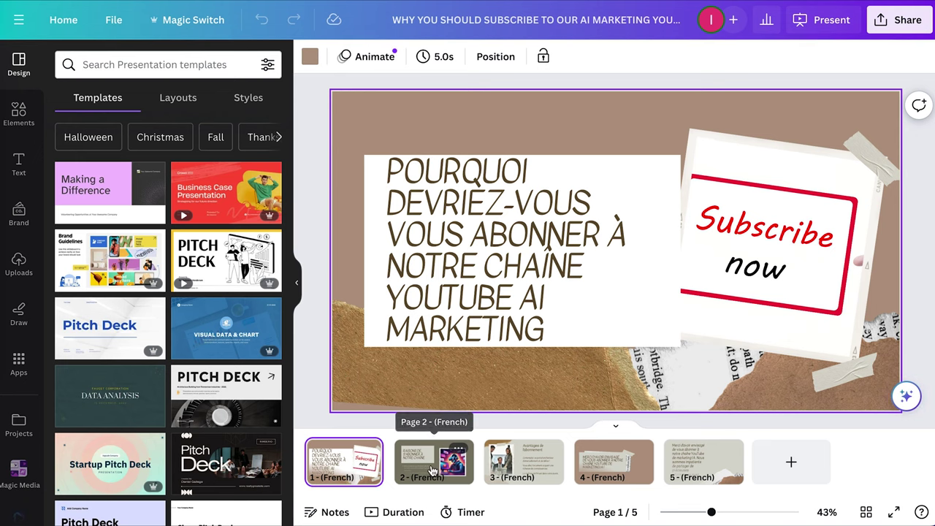
scroll(431, 471, "down", 2)
scroll(431, 471, "down", 2)
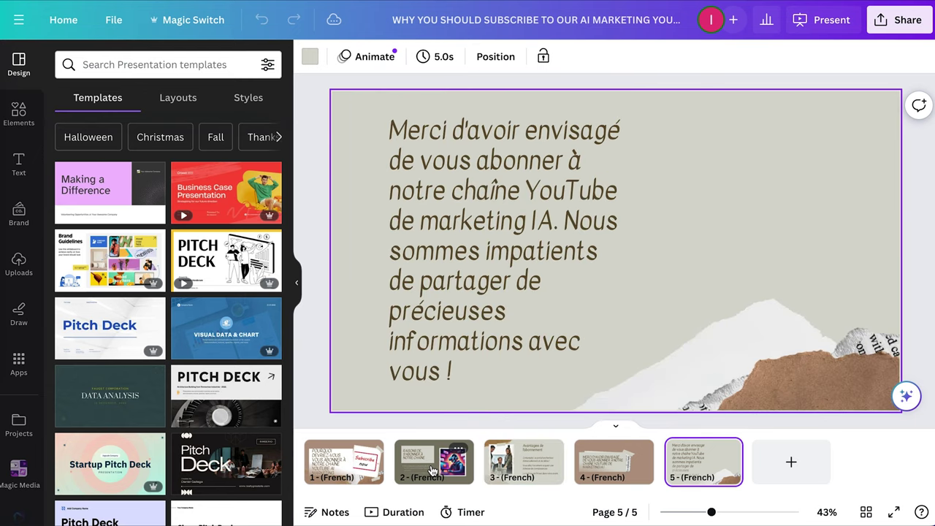
scroll(432, 471, "up", 4)
Widen page 1's French title box, centre-align its text and nudge it left.
left_click(504, 241)
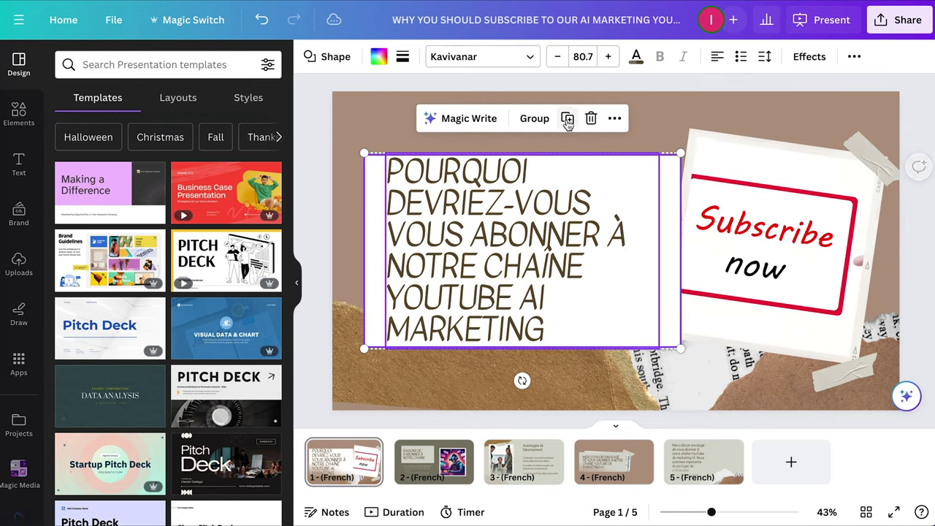
left_click(663, 169)
left_click(655, 170)
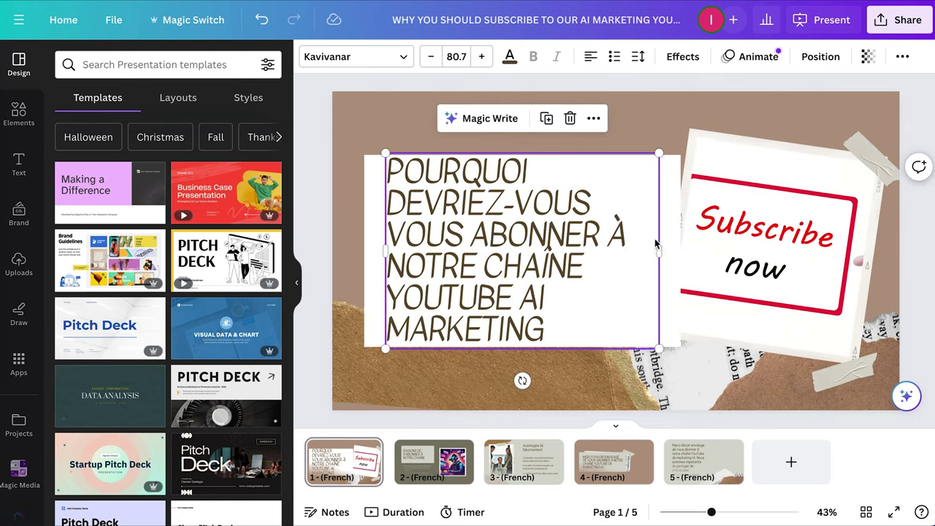
left_click_drag(659, 249, 680, 253)
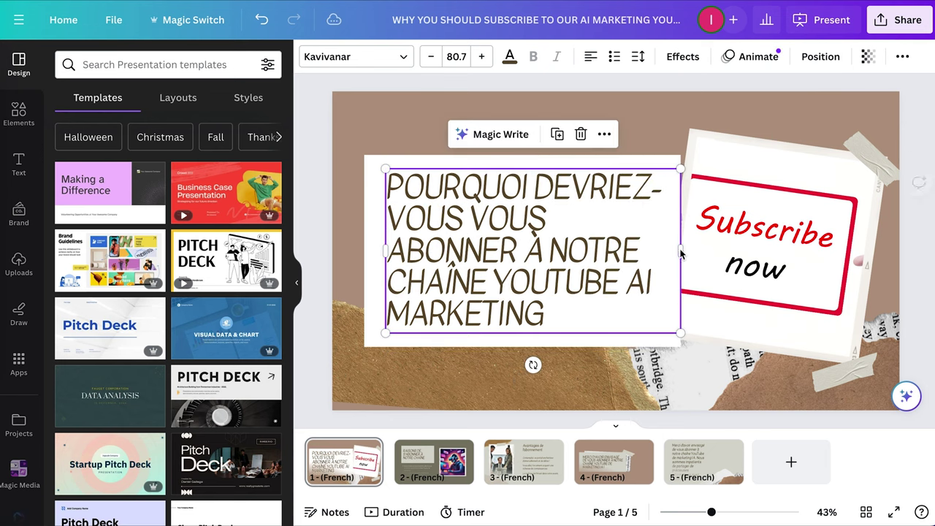
left_click(593, 63)
left_click_drag(584, 247, 574, 246)
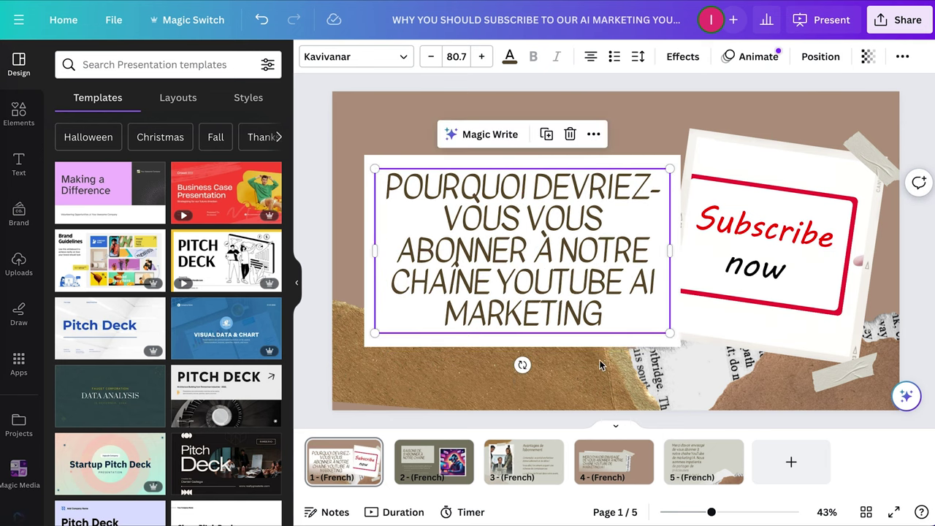
left_click(603, 380)
left_click(767, 248)
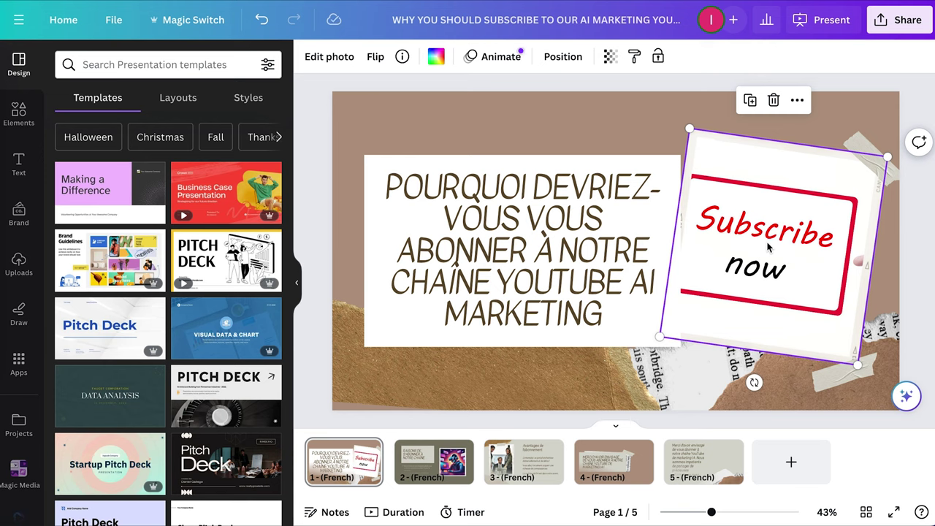
Transform the presentation into a Doc in Poem format.
left_click(206, 20)
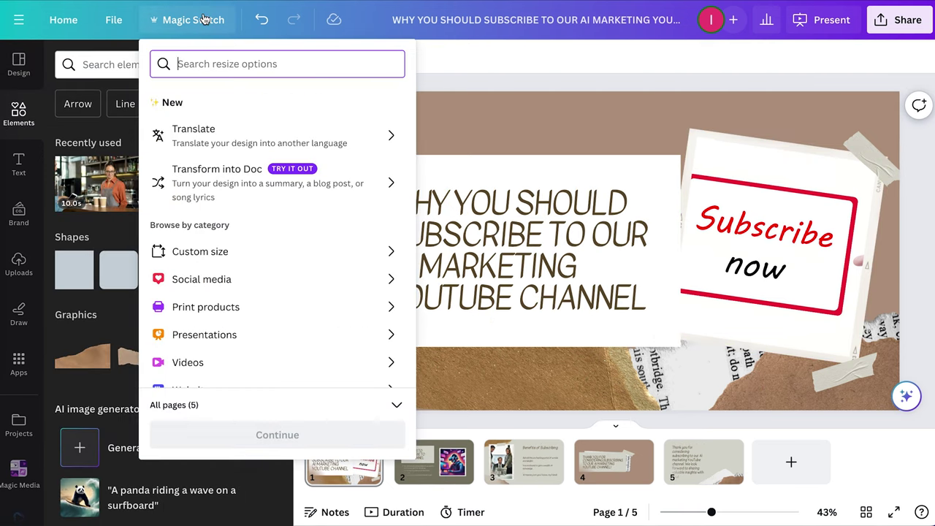
left_click(367, 197)
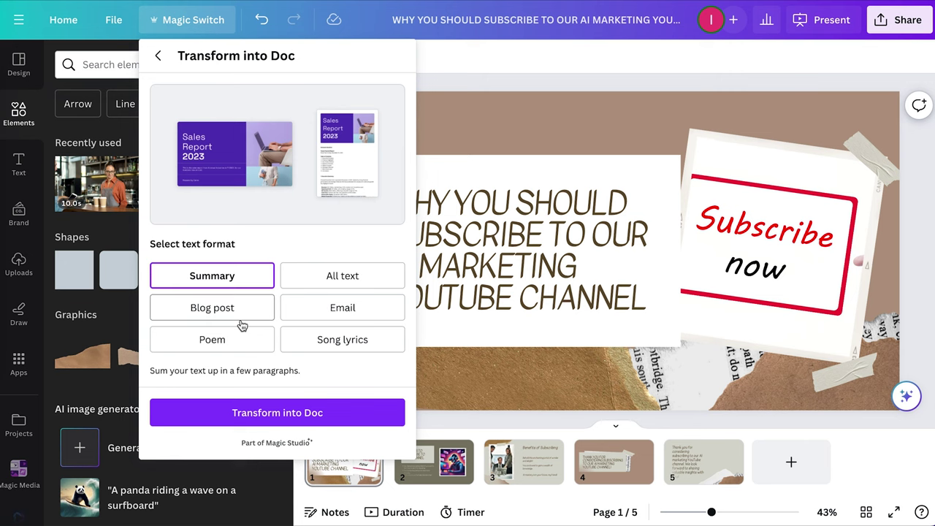
left_click(236, 341)
left_click(284, 413)
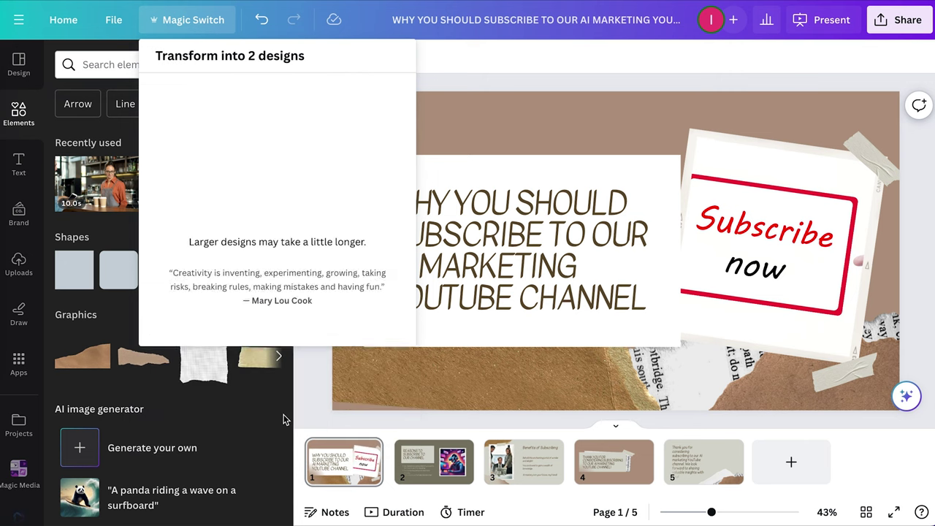